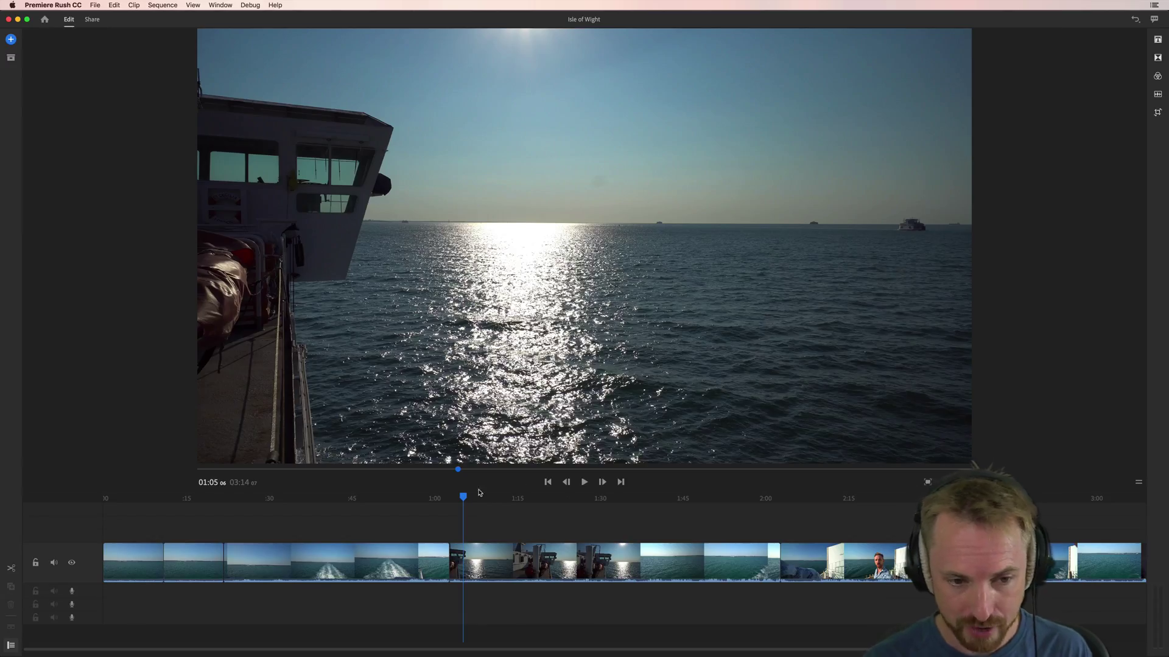
# Step: Preview the ferry footage, park the playhead at 01:05, and expand the track to show waveforms
pyautogui.press('space')
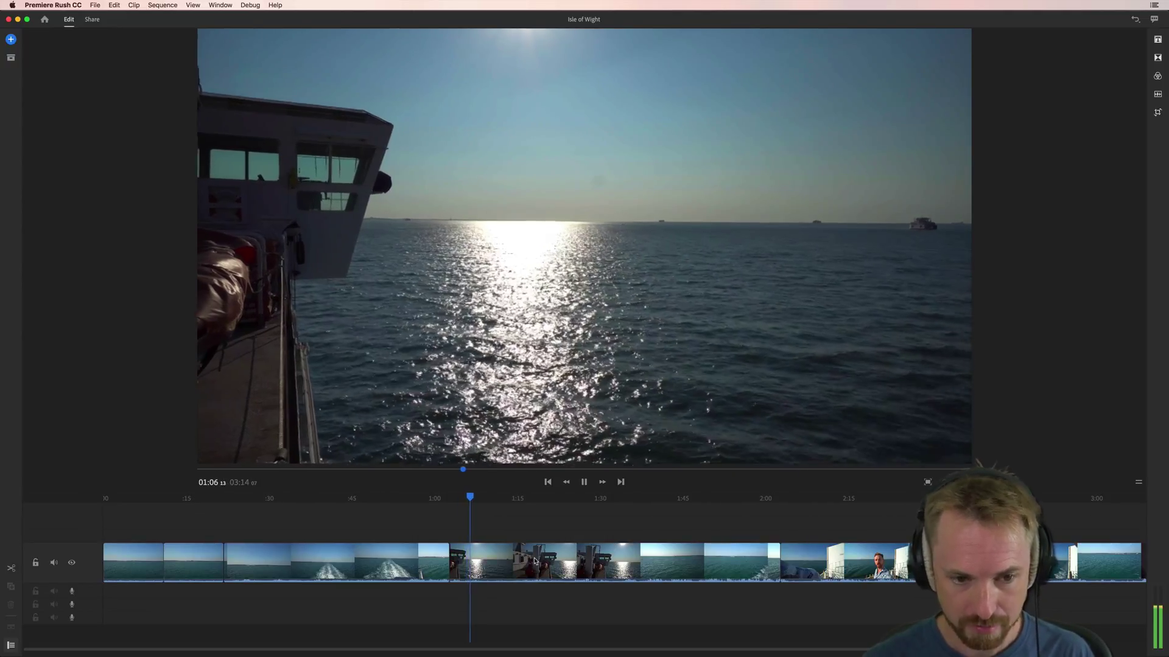
pyautogui.click(535, 560)
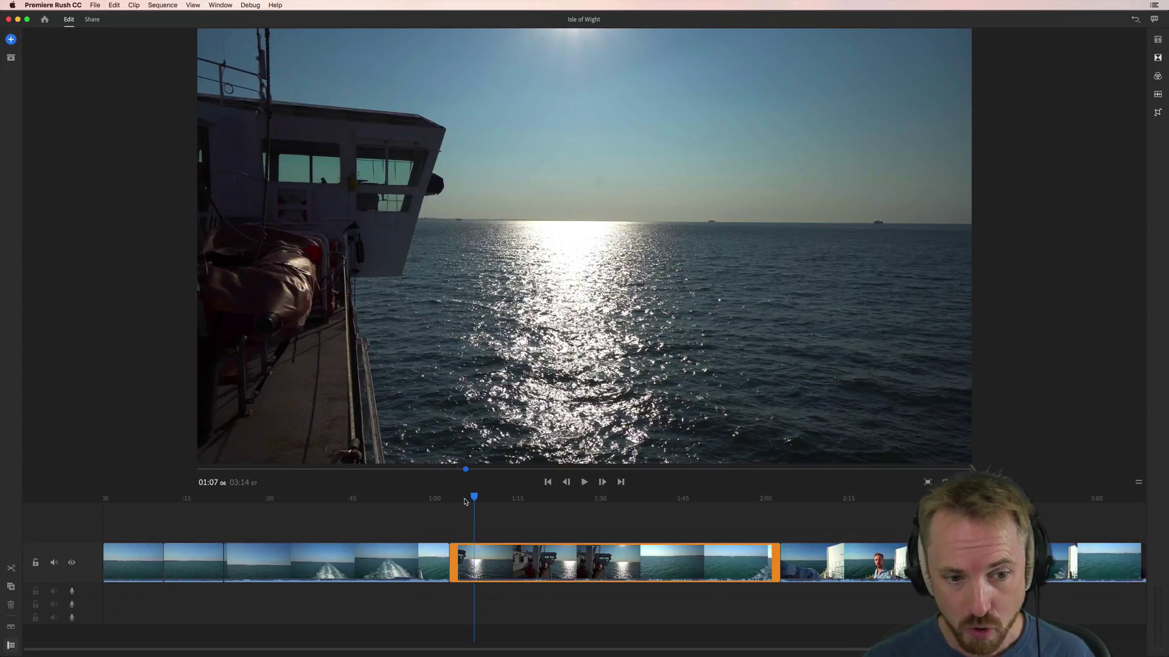
pyautogui.click(464, 499)
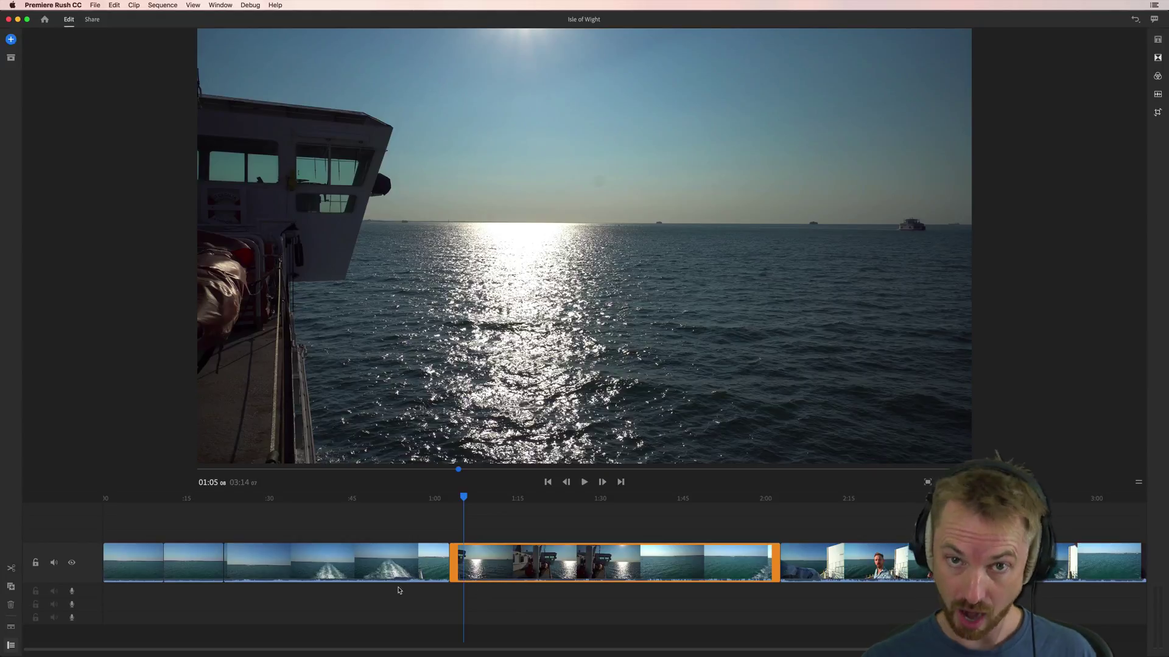
pyautogui.click(10, 628)
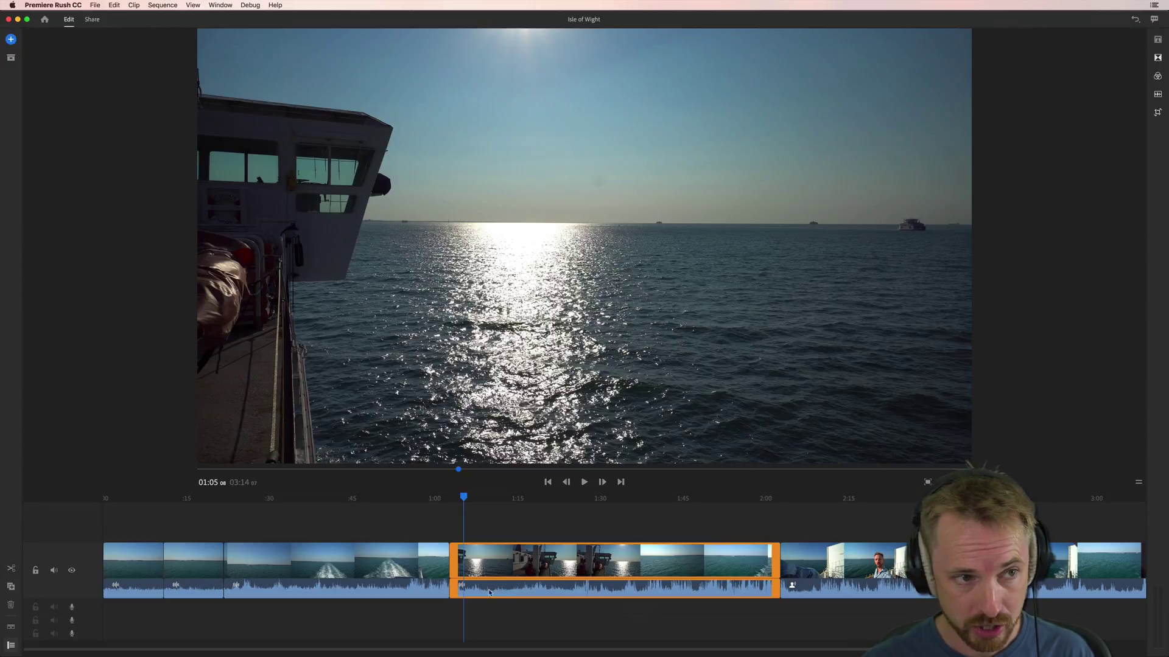
pyautogui.click(49, 5)
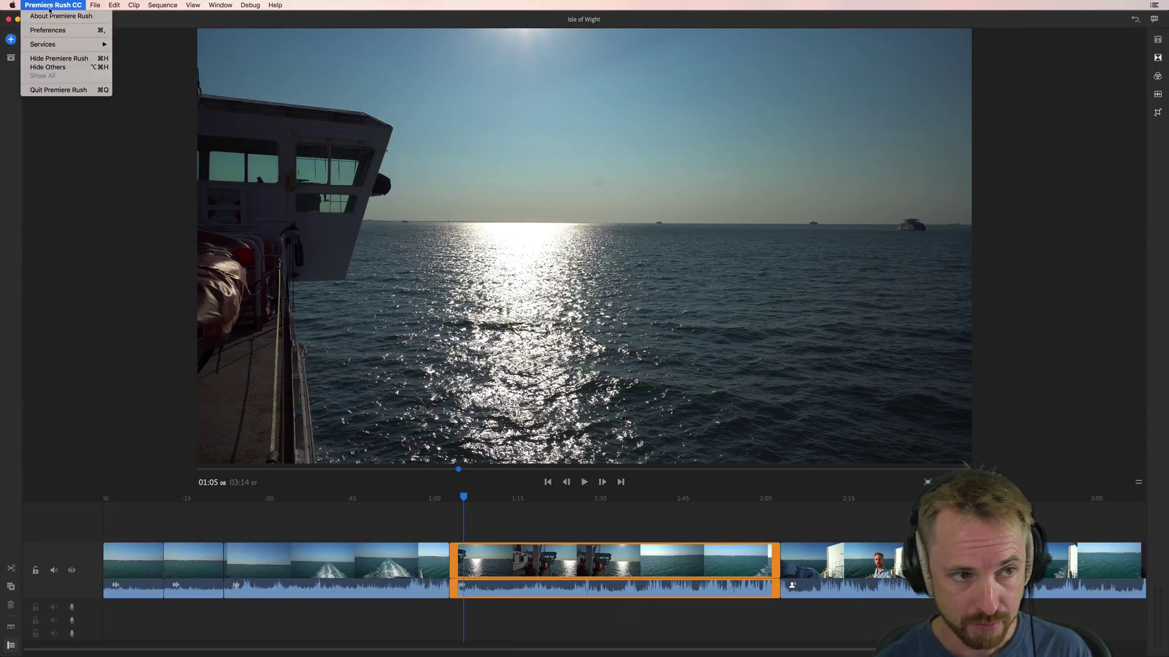
# Step: In Preferences, switch the audio input from Built-in Microphone to Live Stream Audio and confirm
pyautogui.click(51, 31)
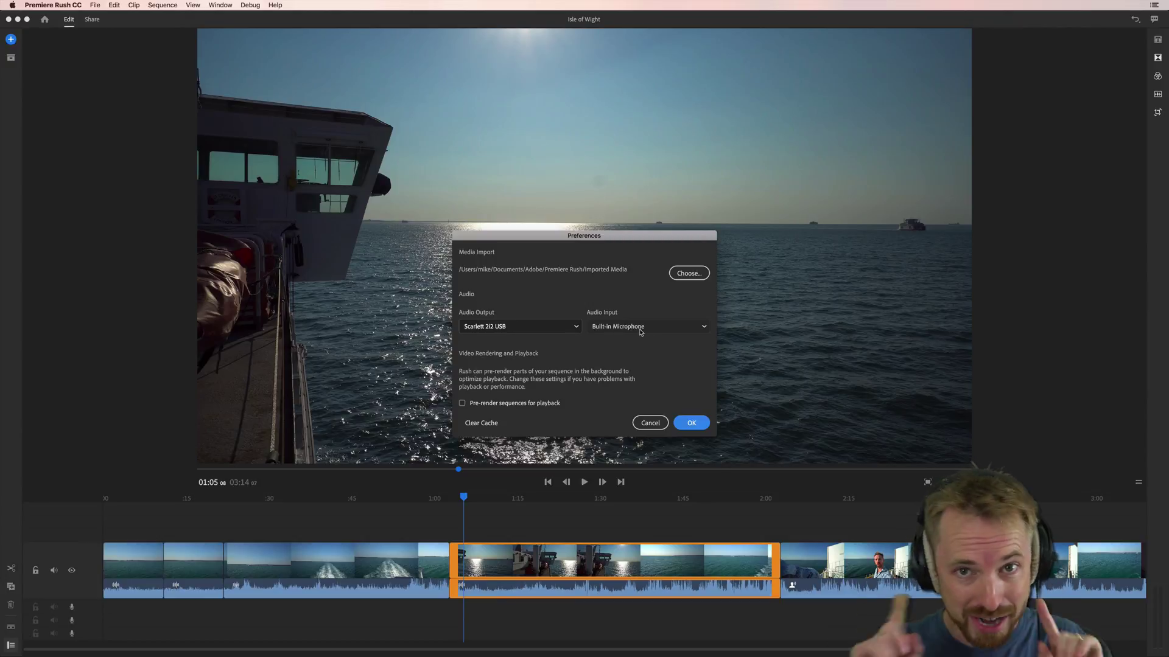
pyautogui.click(640, 332)
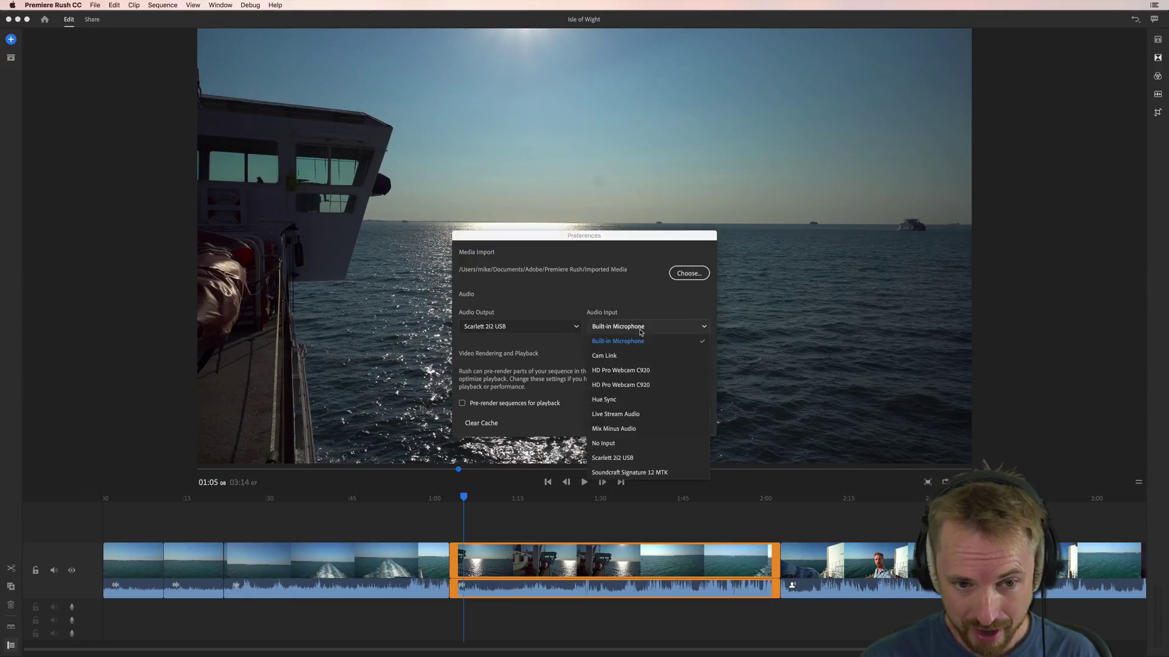
pyautogui.click(634, 415)
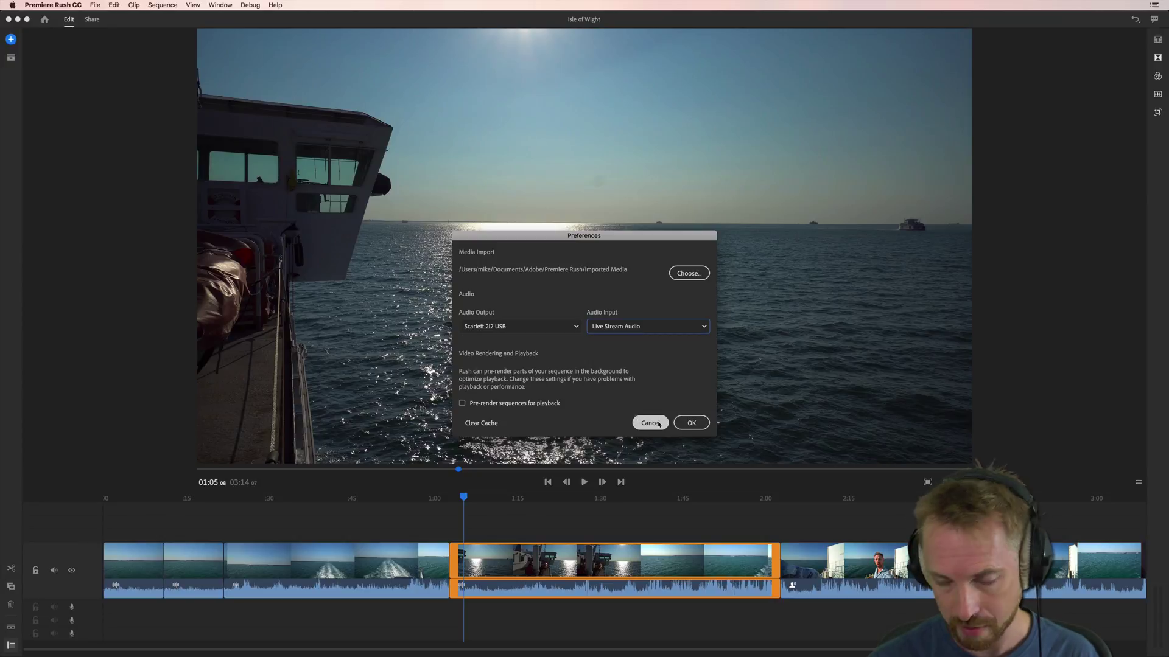
pyautogui.click(689, 423)
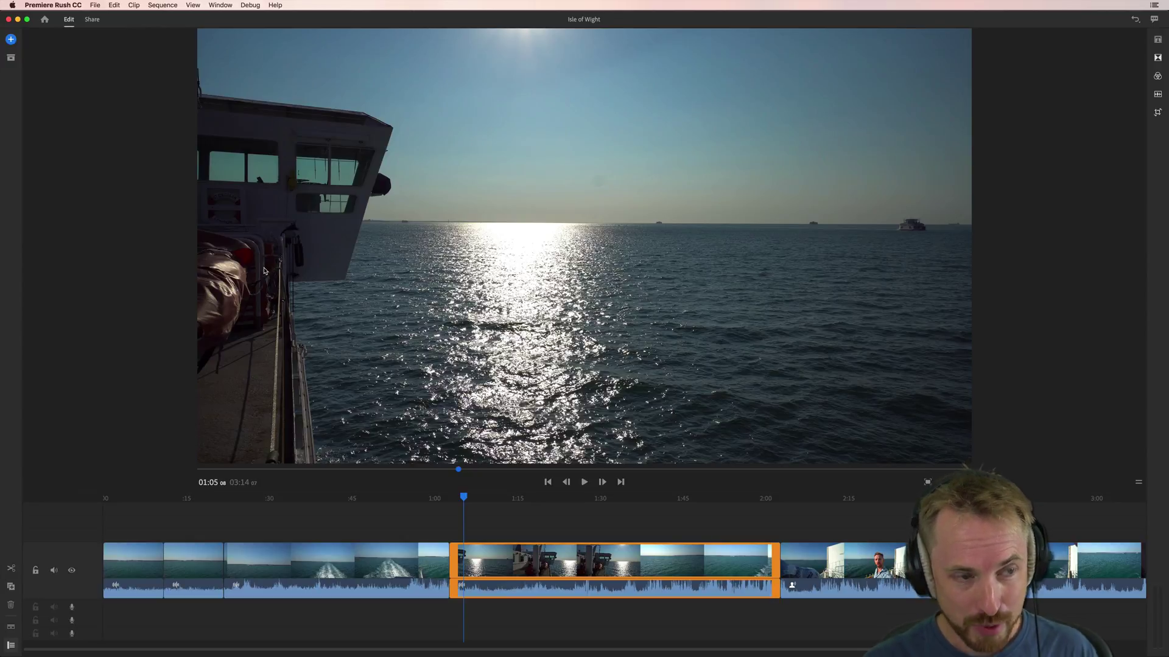
# Step: Add a Voiceover track from the blue + menu, armed to record at 01:05
pyautogui.click(13, 40)
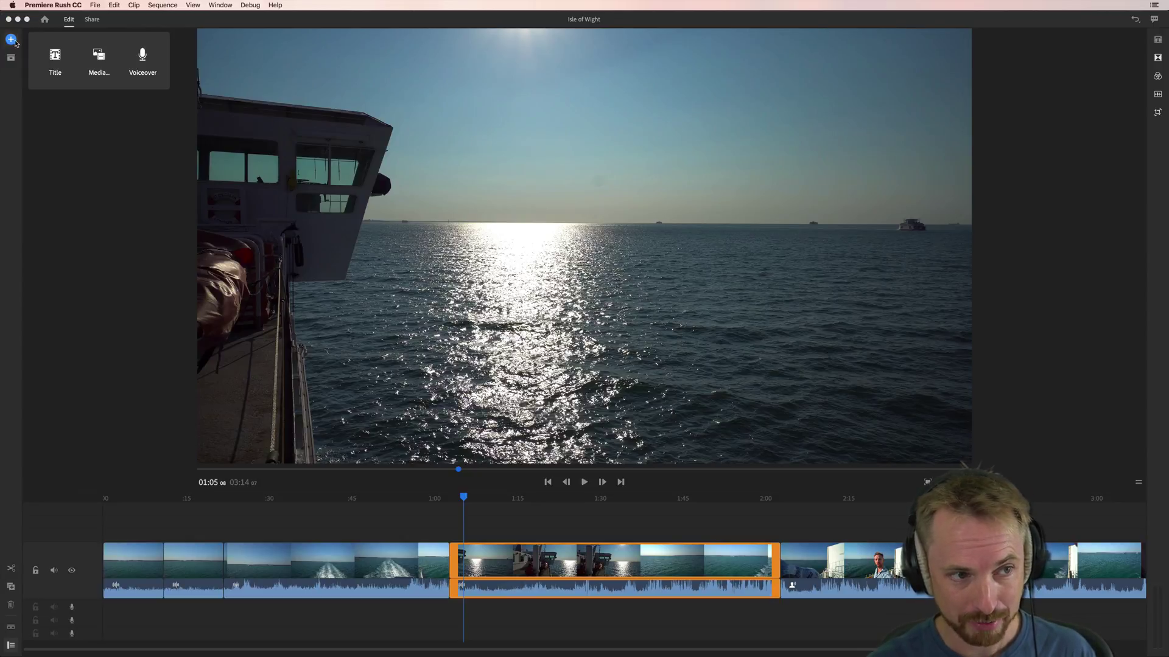
pyautogui.click(143, 61)
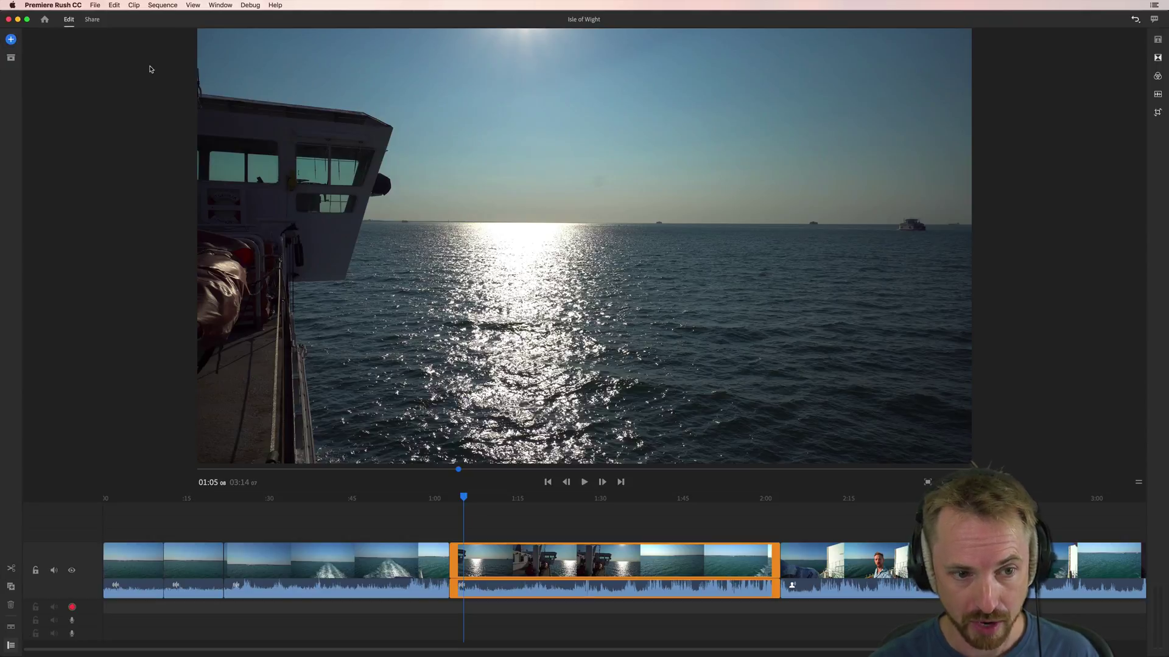
# Step: Record a short voiceover clip on the audio track and return the playhead to 01:05
pyautogui.click(73, 608)
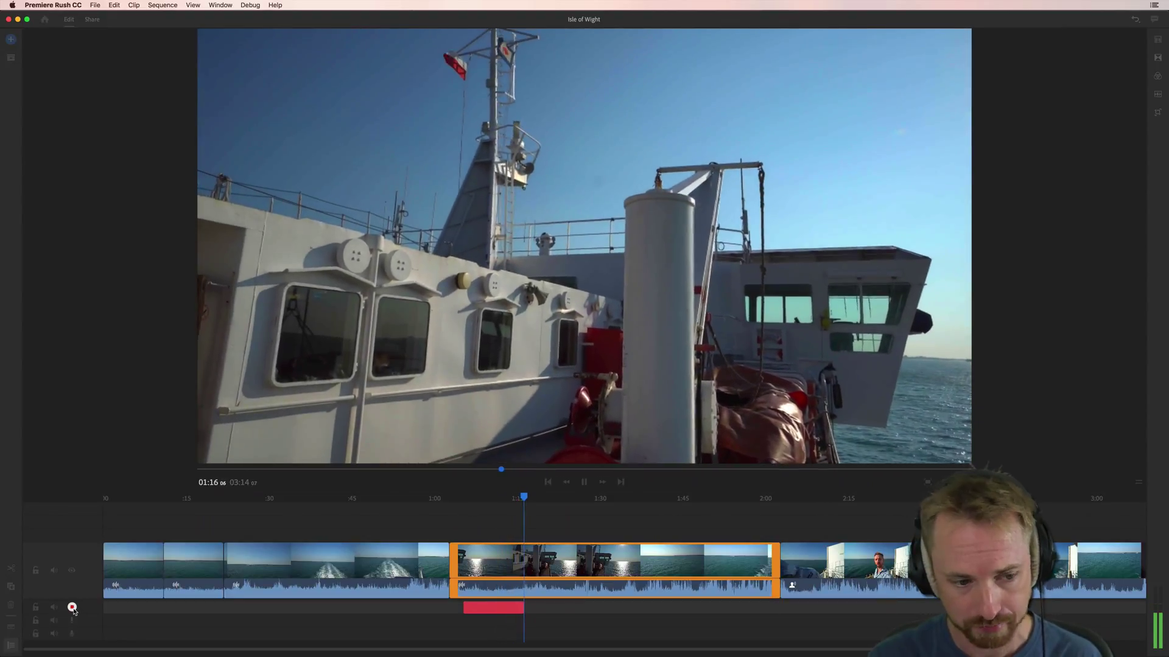
pyautogui.click(72, 608)
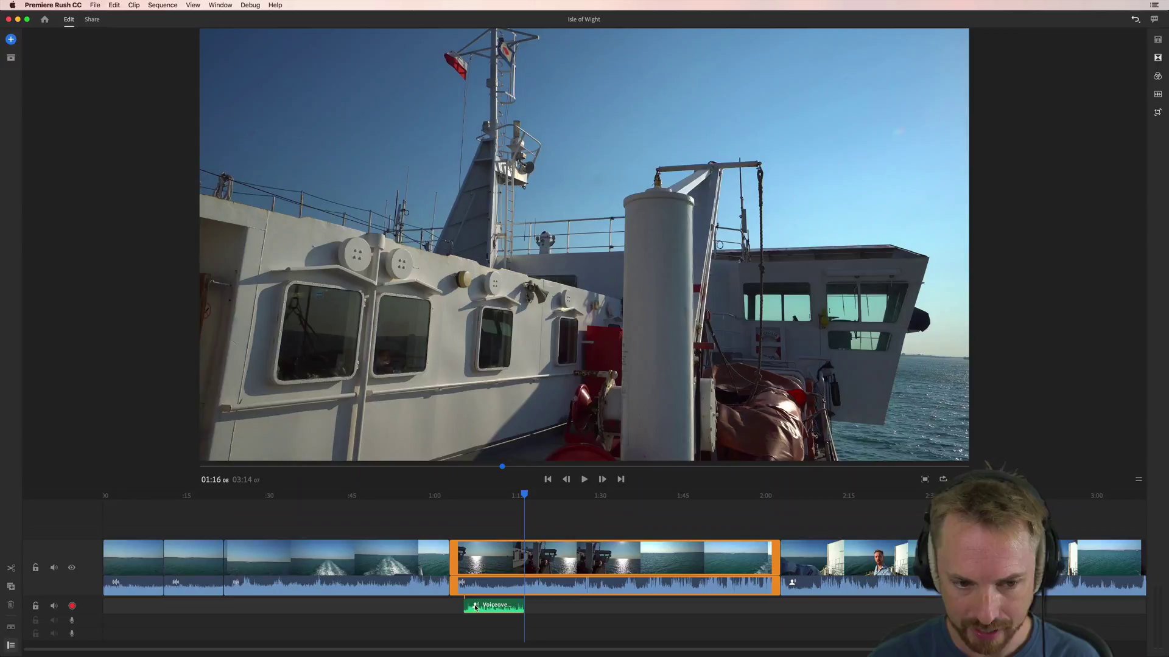
pyautogui.click(465, 501)
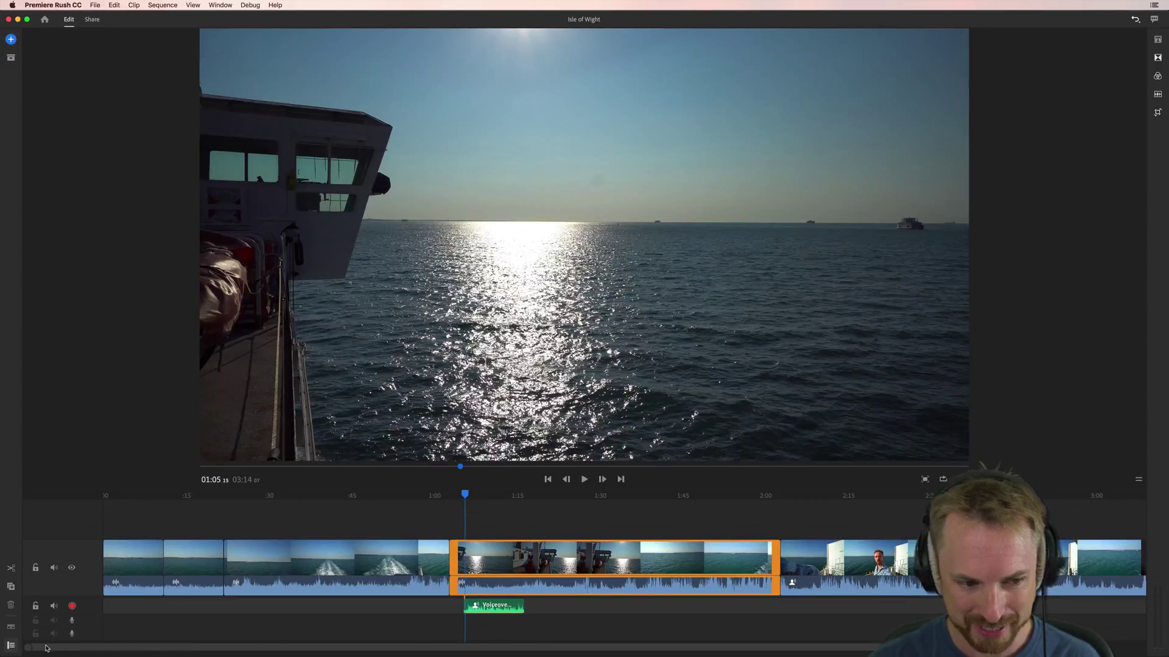
pyautogui.moveTo(46, 648); pyautogui.dragTo(399, 652)
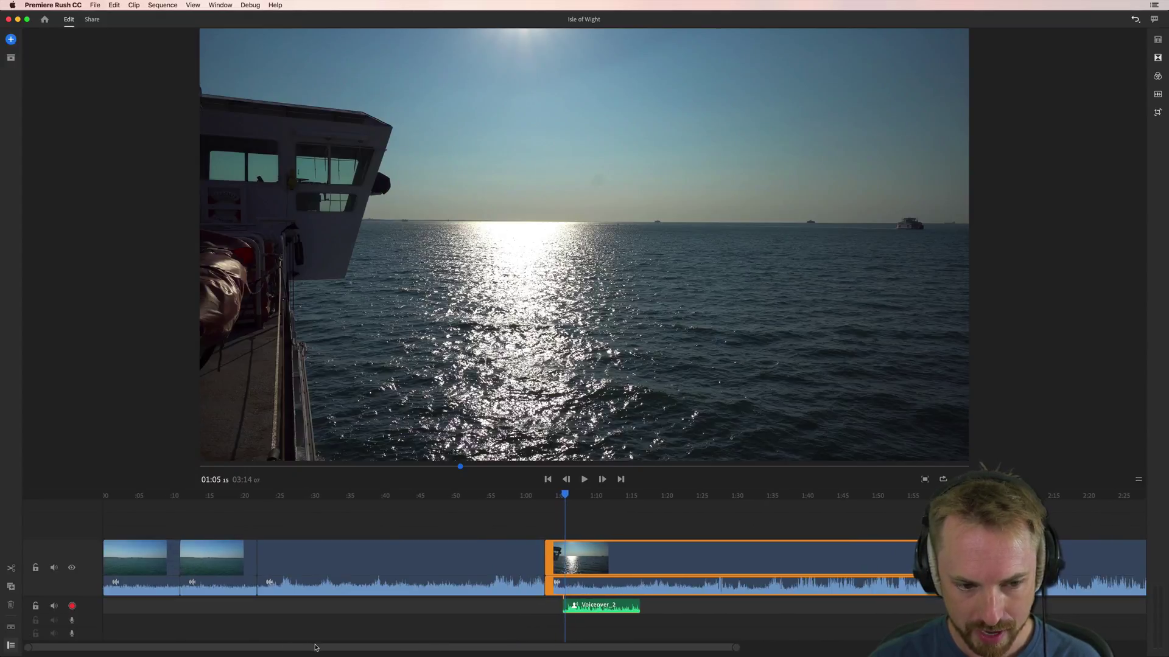
# Step: Play back the new voiceover from 01:05, then select the clip to show its Audio settings
pyautogui.scroll(2, 562, 652)
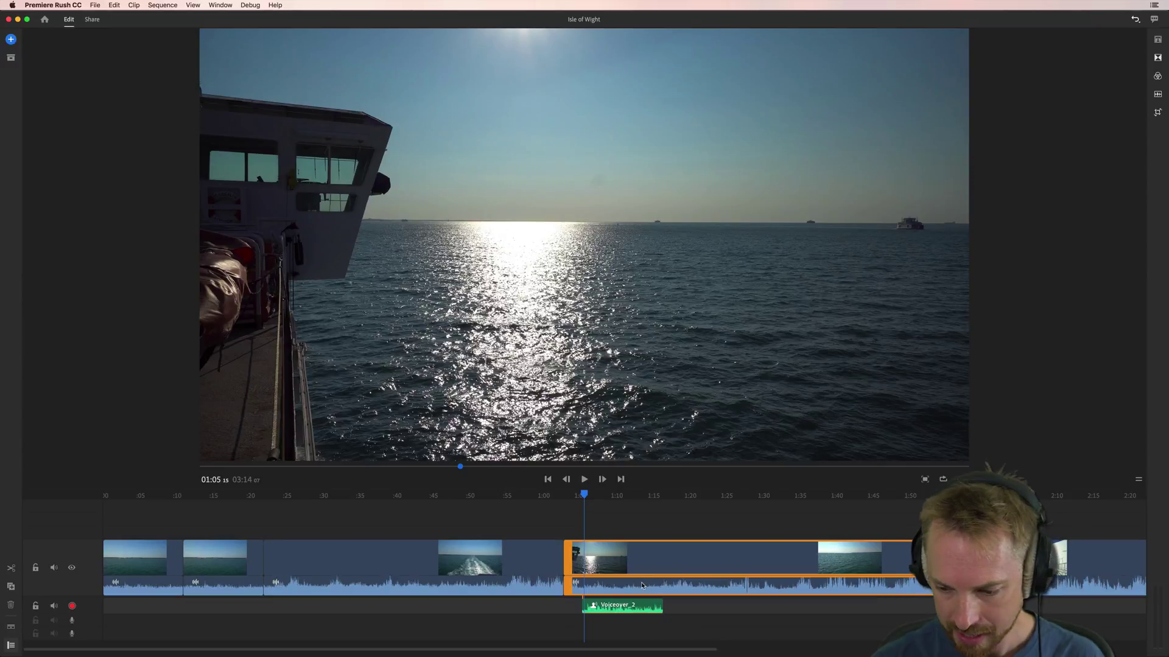
pyautogui.press('space')
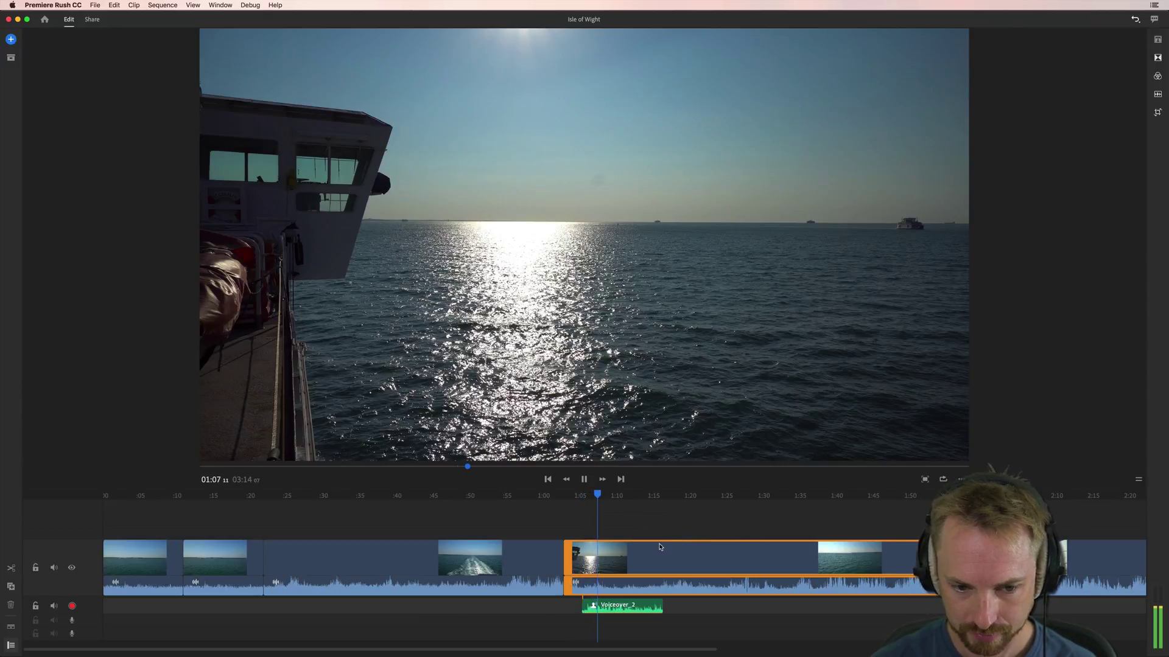
pyautogui.press('space')
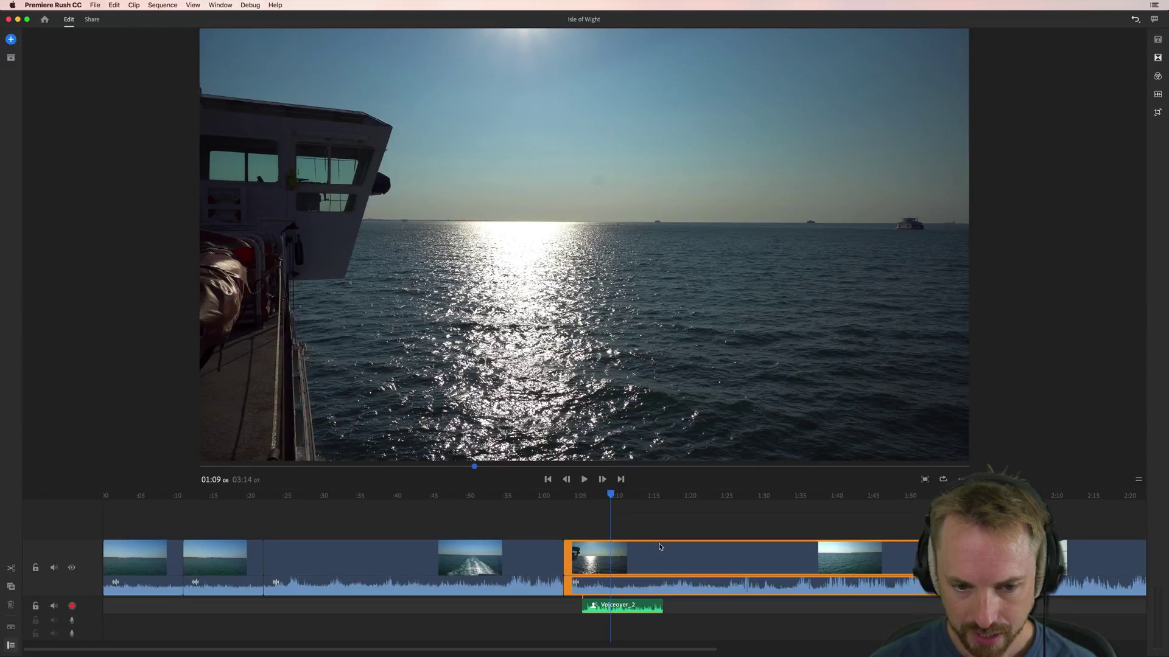
pyautogui.press('Up')
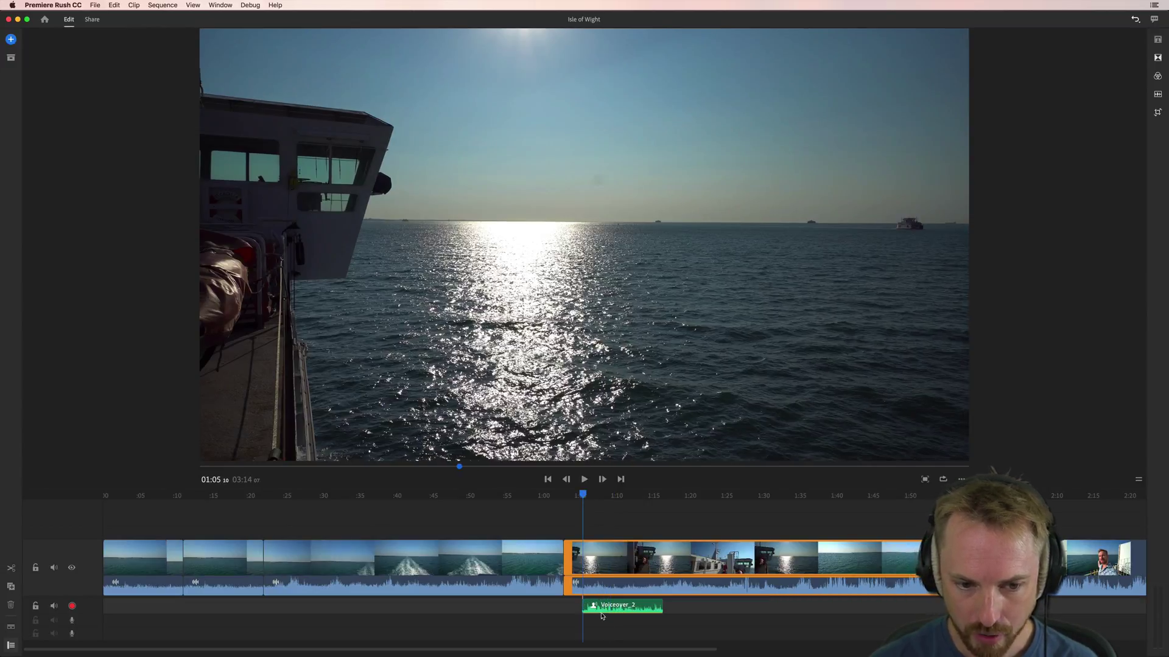
pyautogui.click(602, 608)
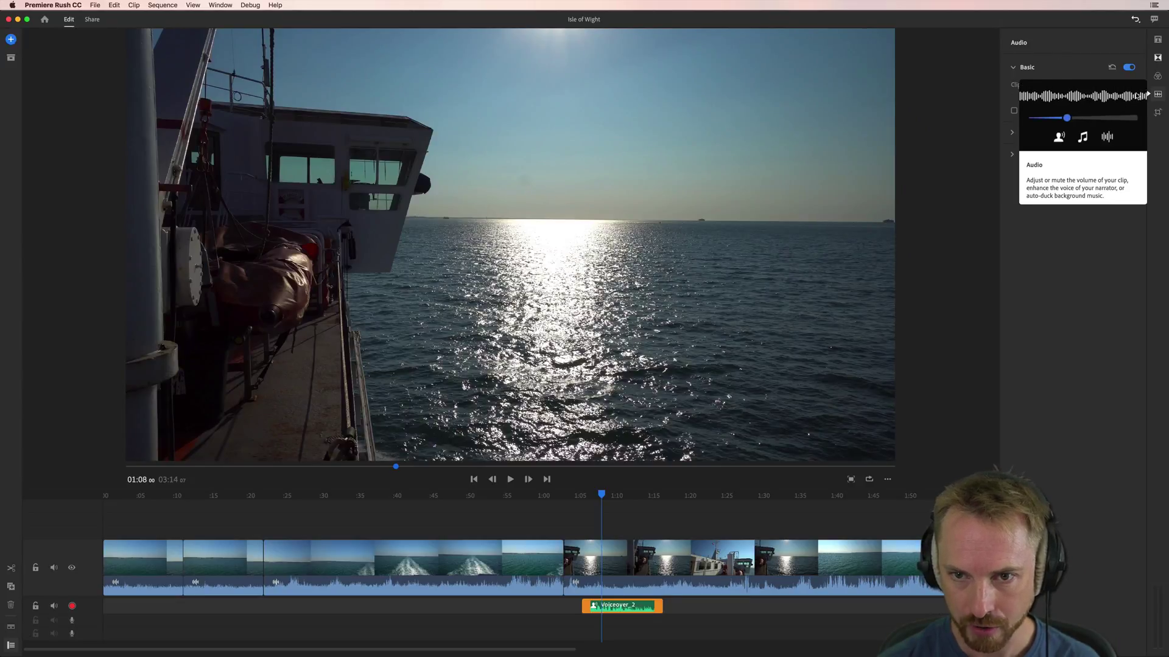
# Step: Raise the voiceover clip's volume from 50 to 100 and play it back
pyautogui.moveTo(1087, 94); pyautogui.dragTo(1130, 95)
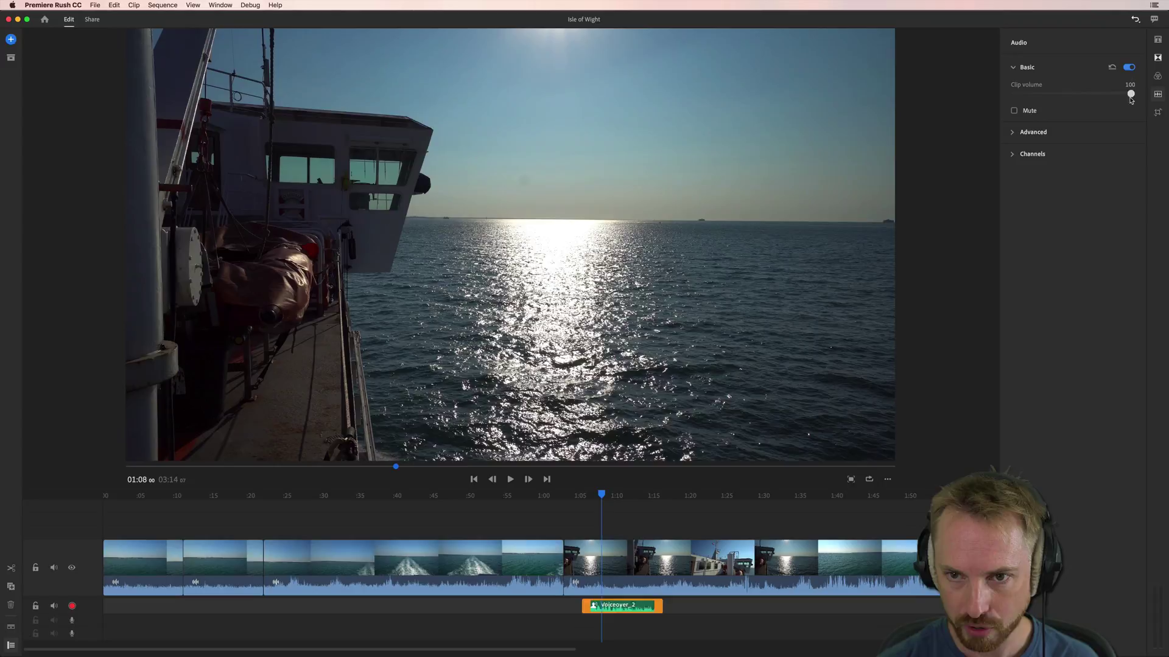
pyautogui.moveTo(597, 497); pyautogui.dragTo(585, 499)
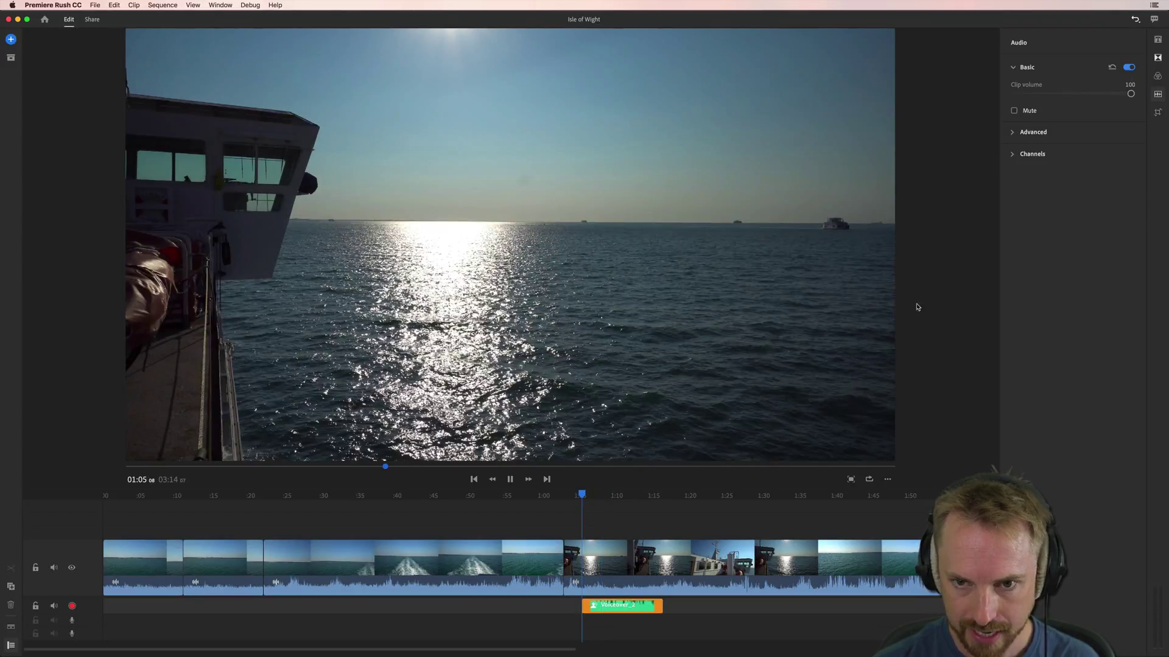
pyautogui.press('space')
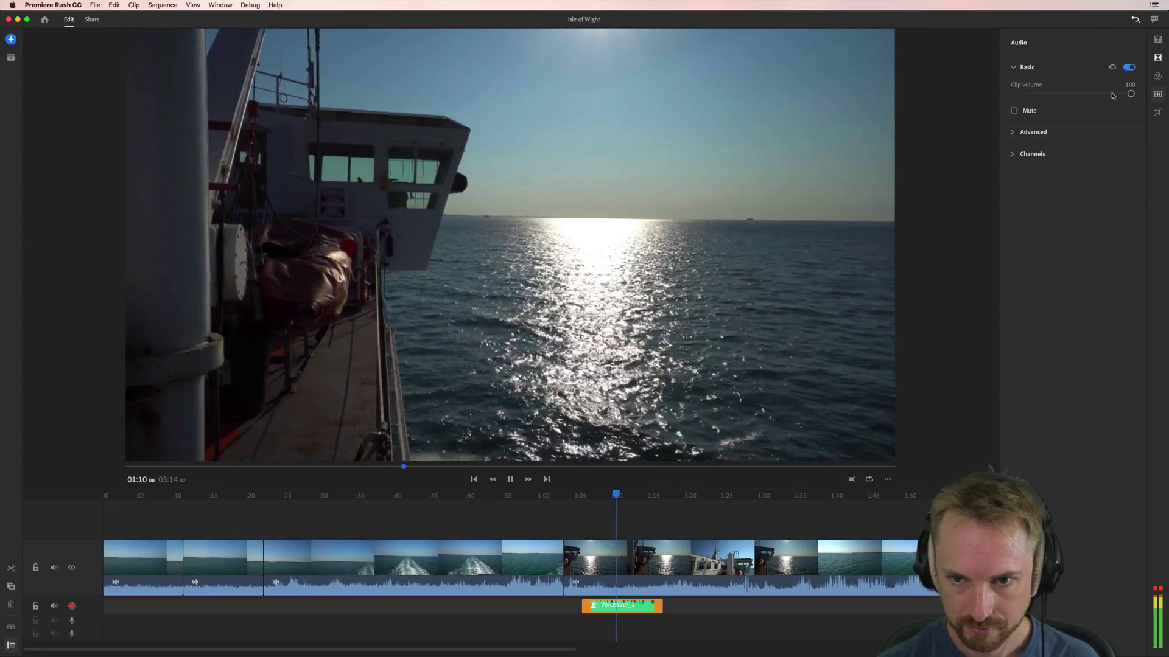
pyautogui.press('space')
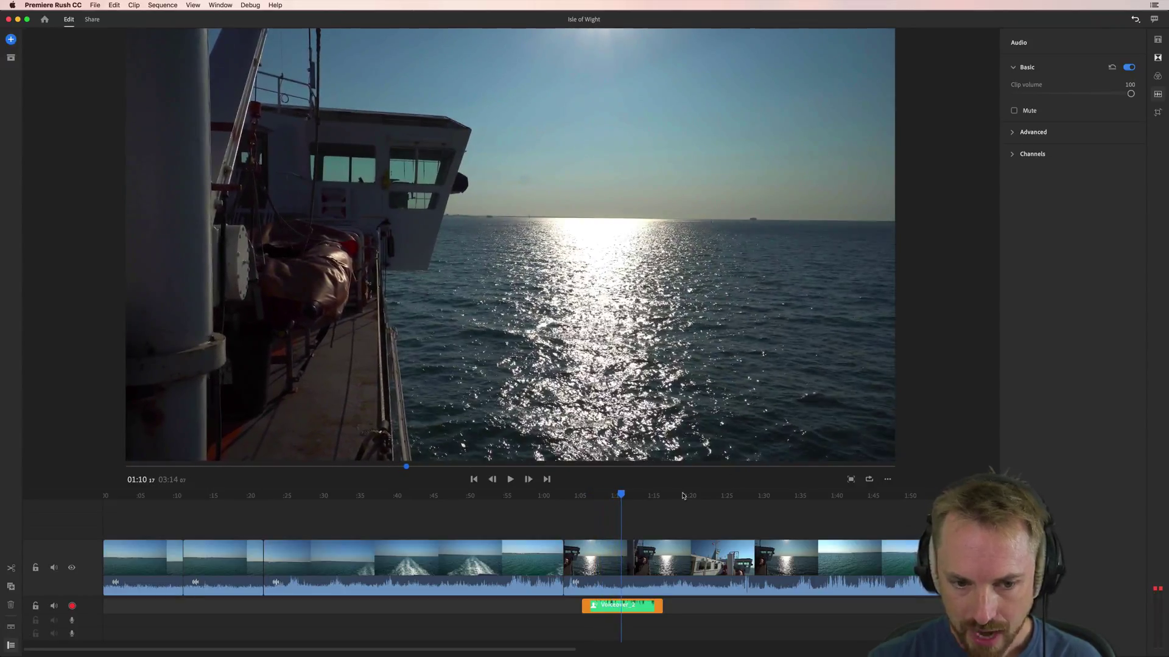
# Step: Lower the middle ferry clip's volume from 50 to 31, replay from 01:05, and reselect the voiceover
pyautogui.click(601, 587)
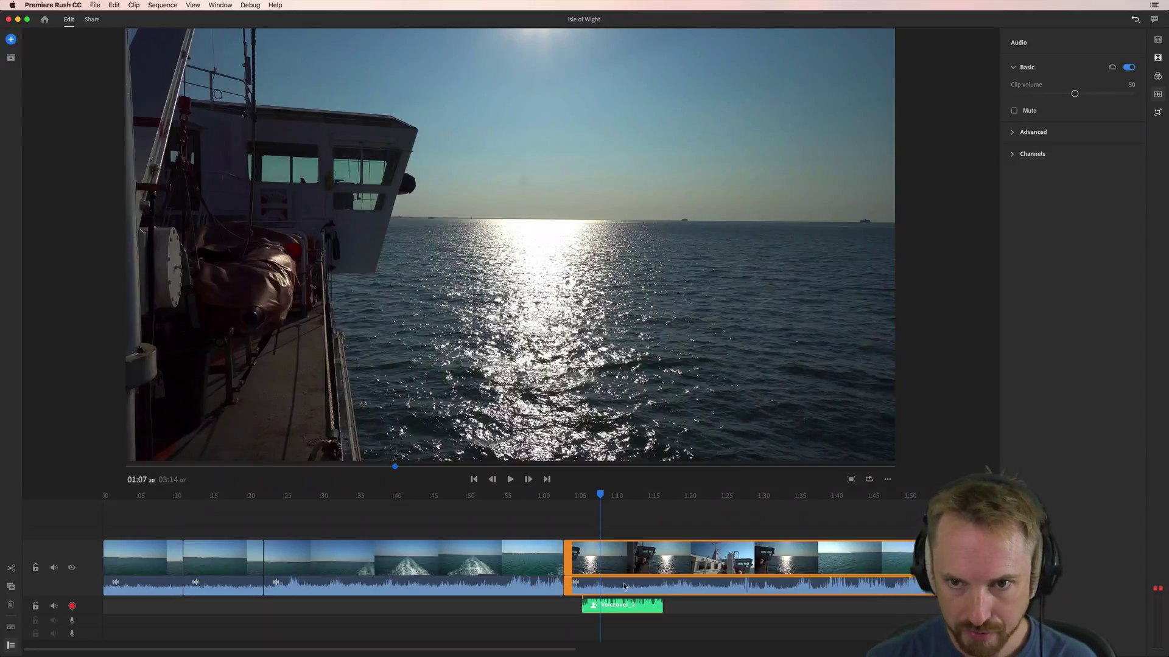
pyautogui.moveTo(1074, 93); pyautogui.dragTo(1052, 94)
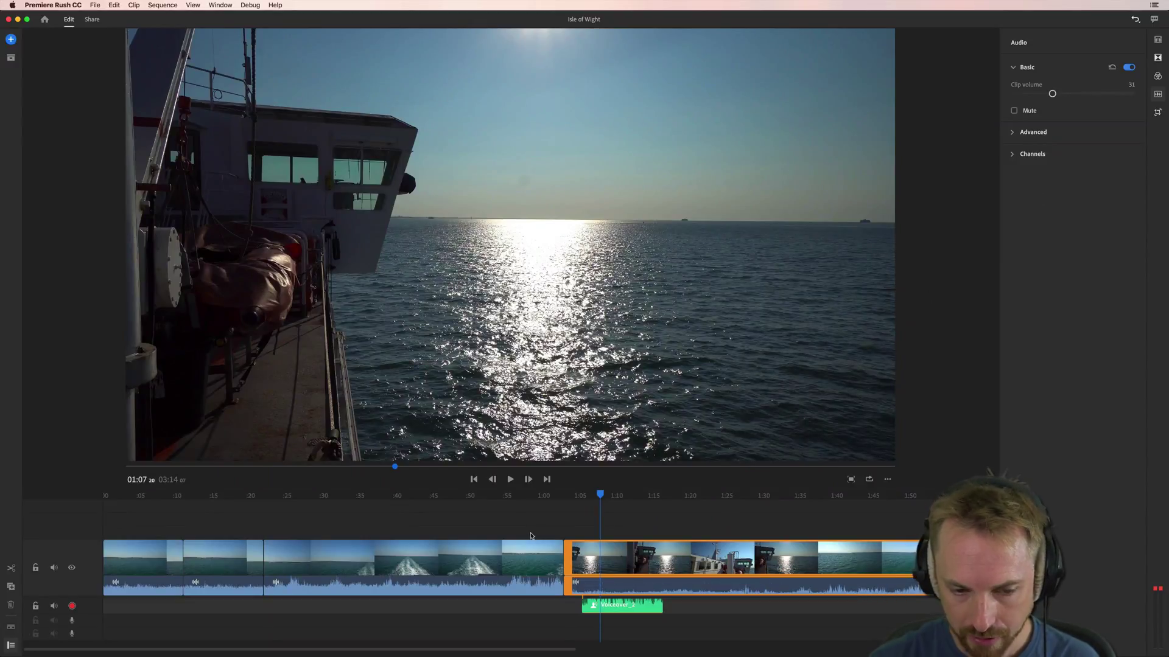
pyautogui.click(583, 496)
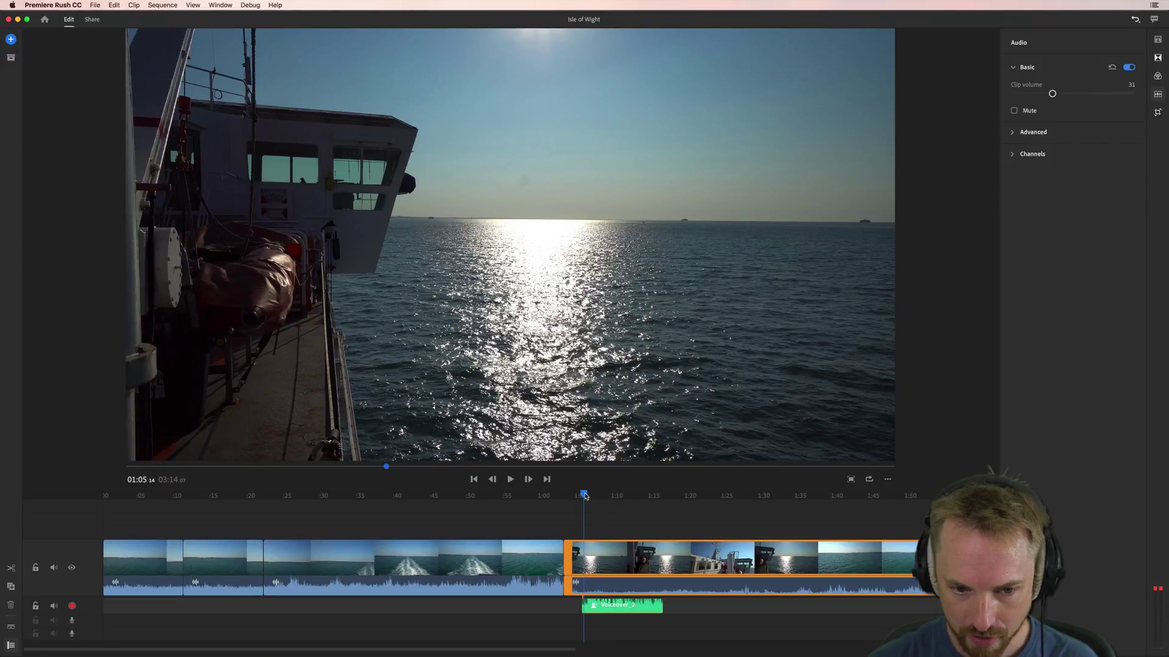
pyautogui.press('space')
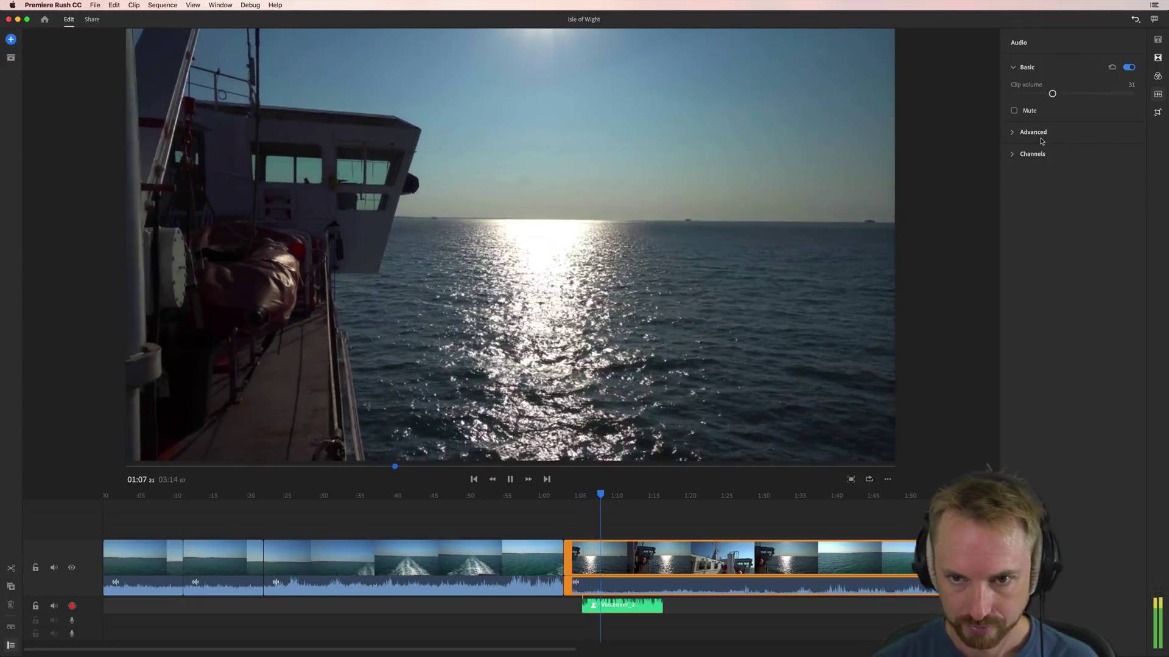
pyautogui.press('space')
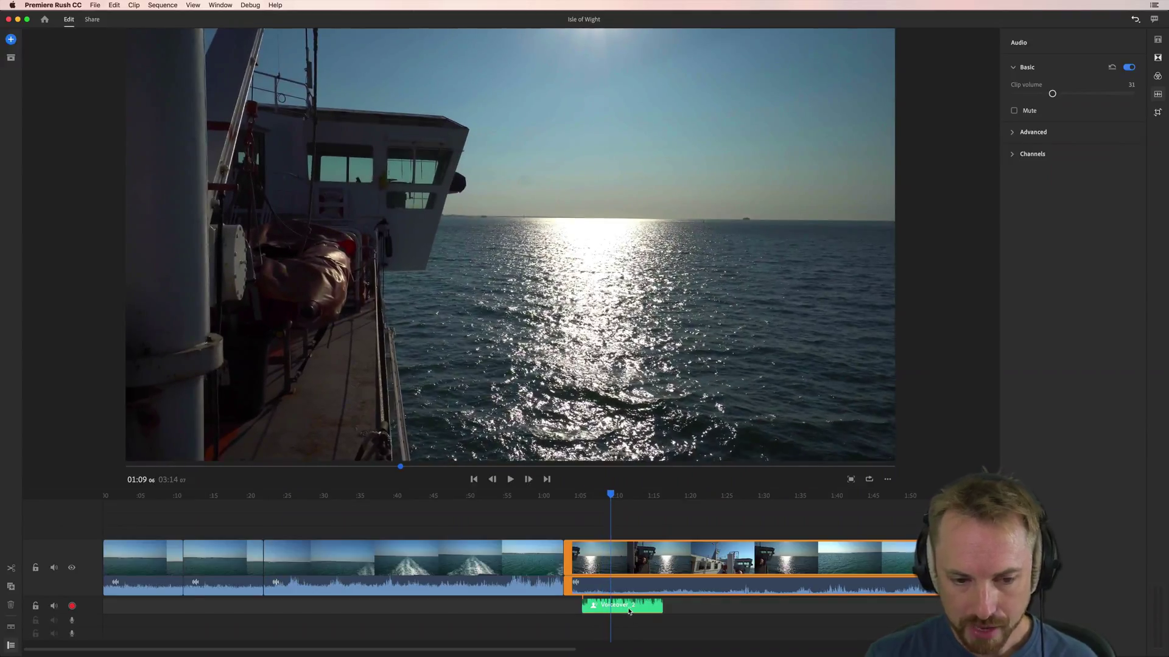
pyautogui.click(629, 611)
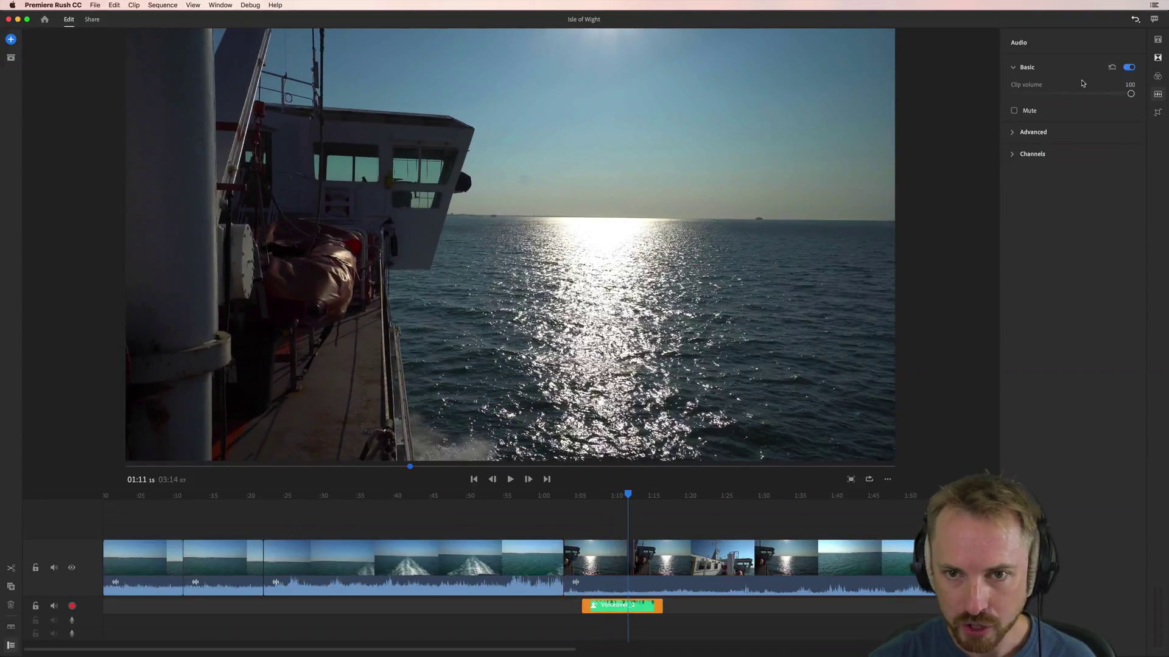